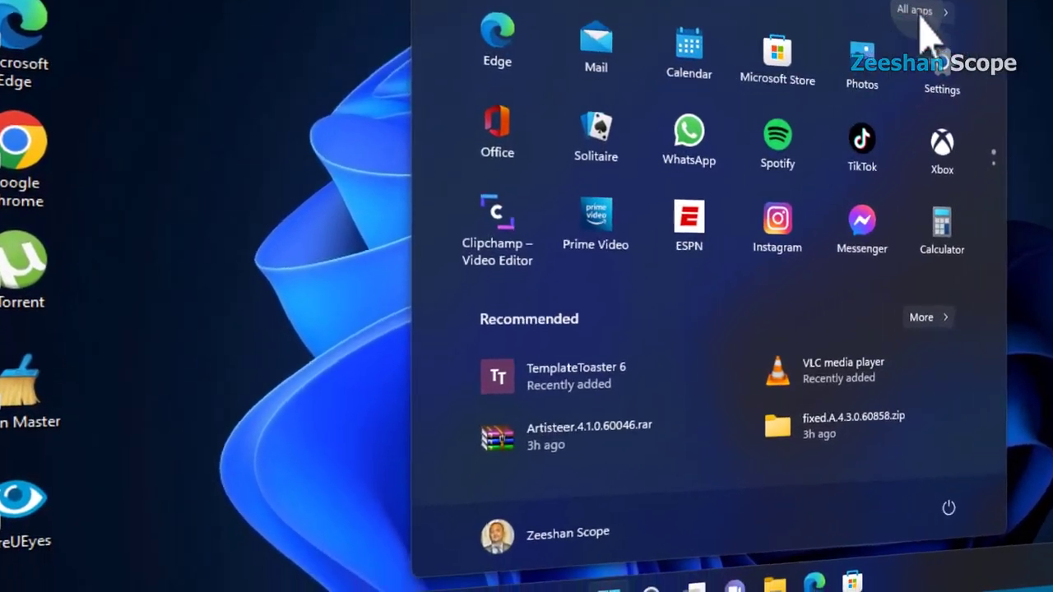
Launch Anvi Folder Locker, log in with the master password, then close it.
{"action": "left_click", "coordinate": [919, 11]}
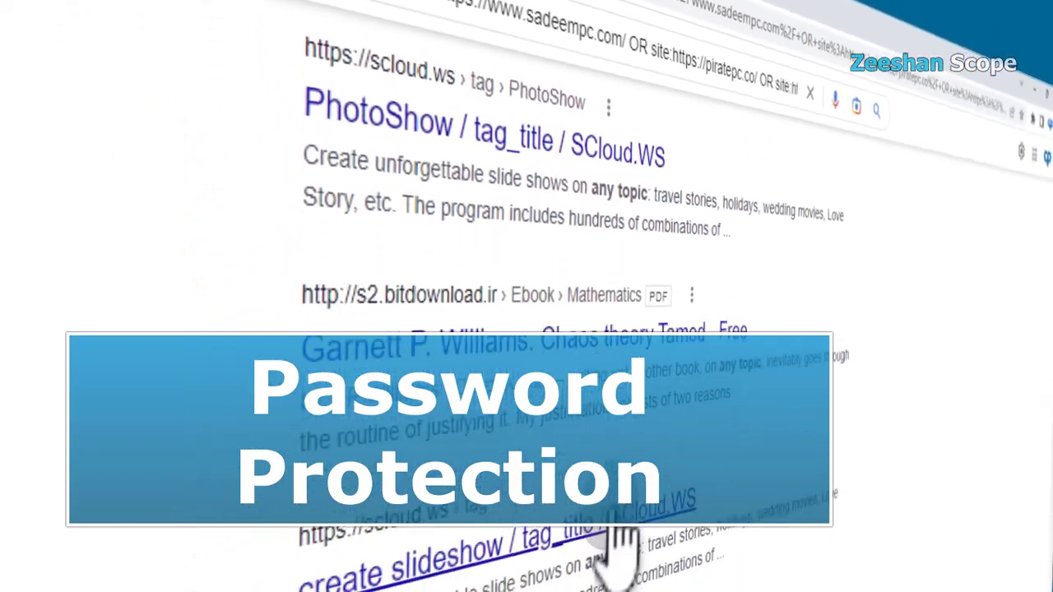
{"action": "scroll", "coordinate": [625, 544], "scroll_direction": "down", "scroll_amount": 10}
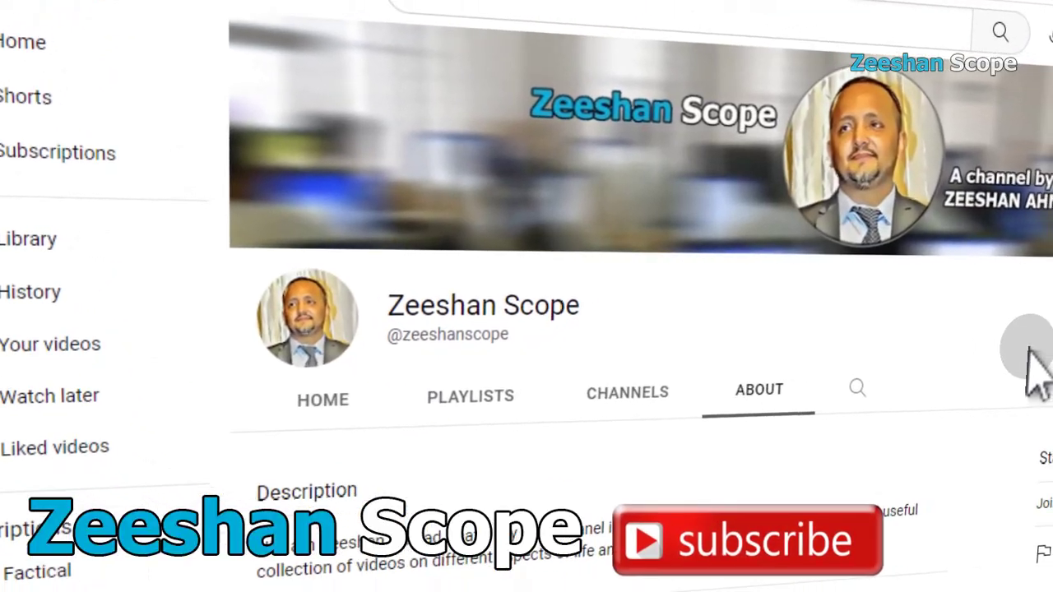
{"action": "left_click", "coordinate": [644, 385]}
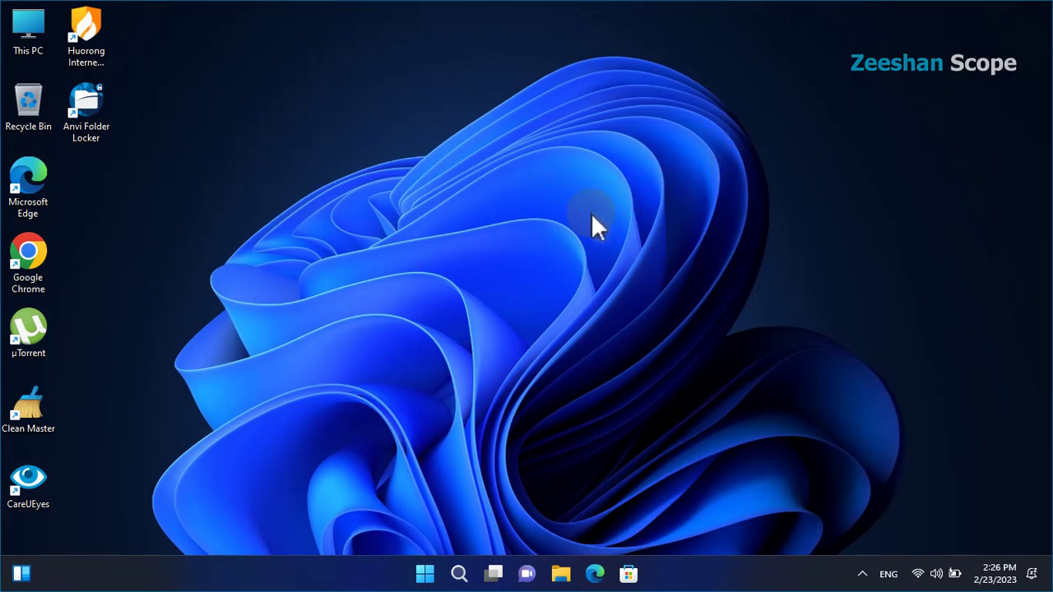
{"action": "left_click", "coordinate": [87, 134]}
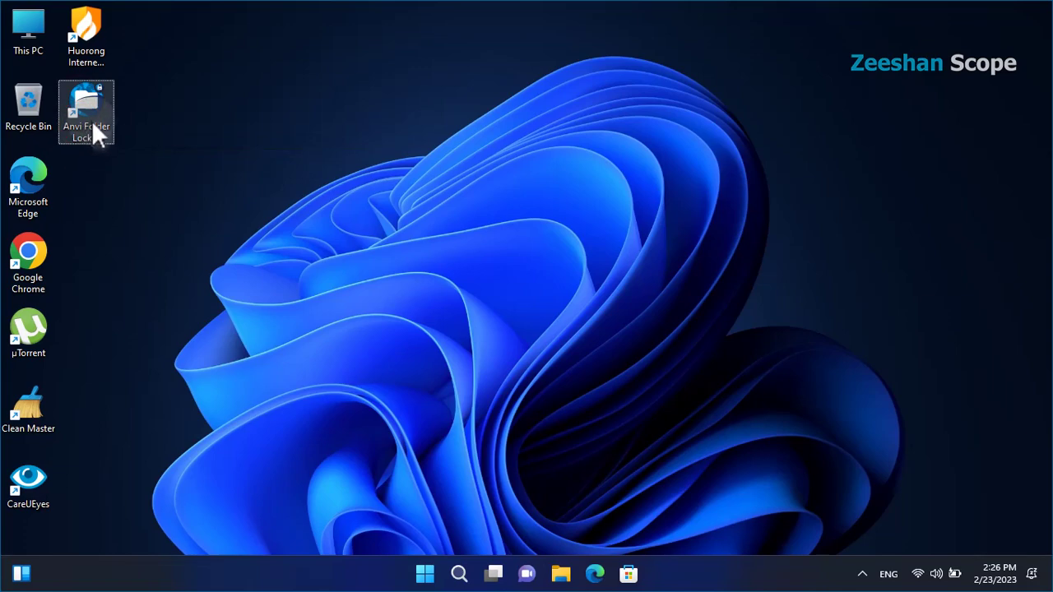
{"action": "double_click", "coordinate": [92, 127]}
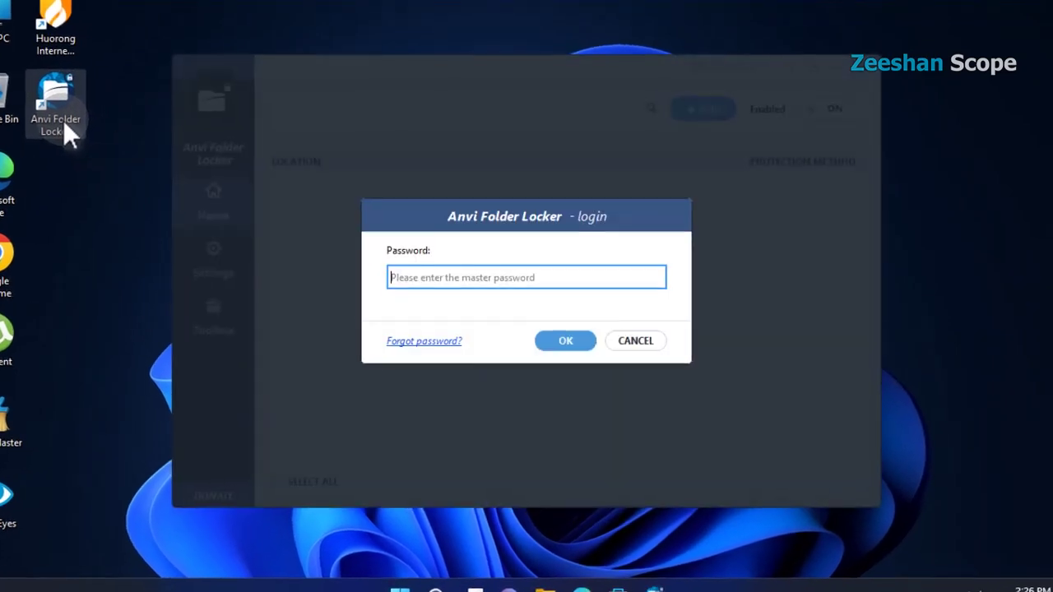
{"action": "left_click", "coordinate": [411, 278]}
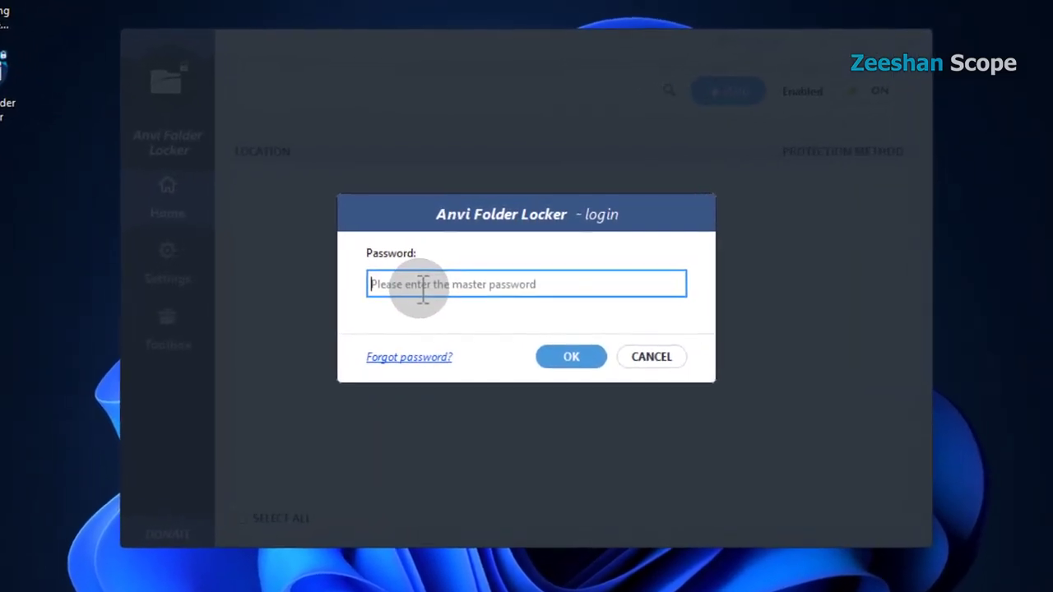
{"action": "type", "text": "123"}
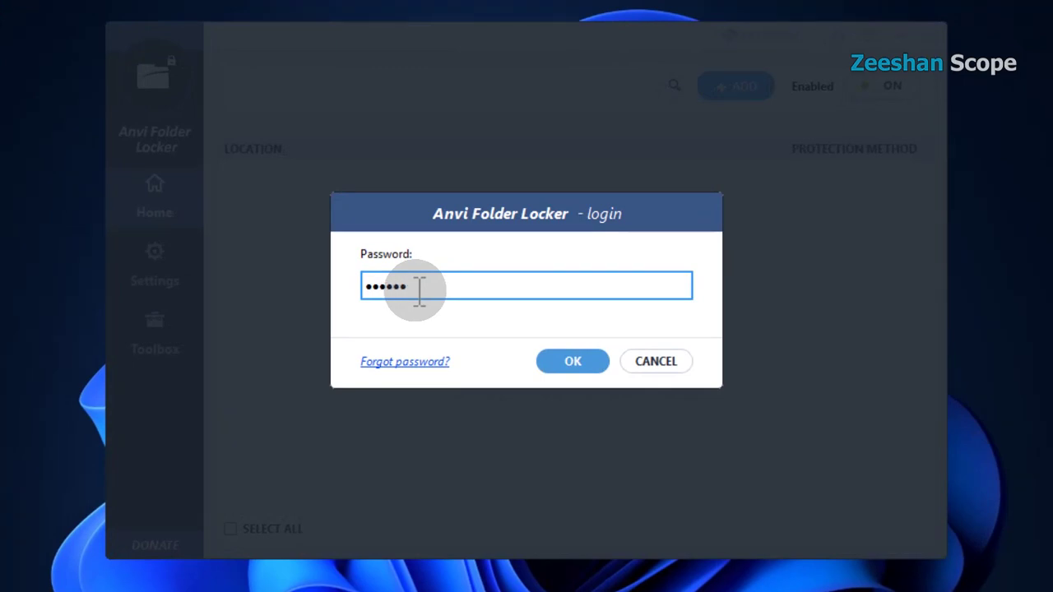
{"action": "type", "text": "456"}
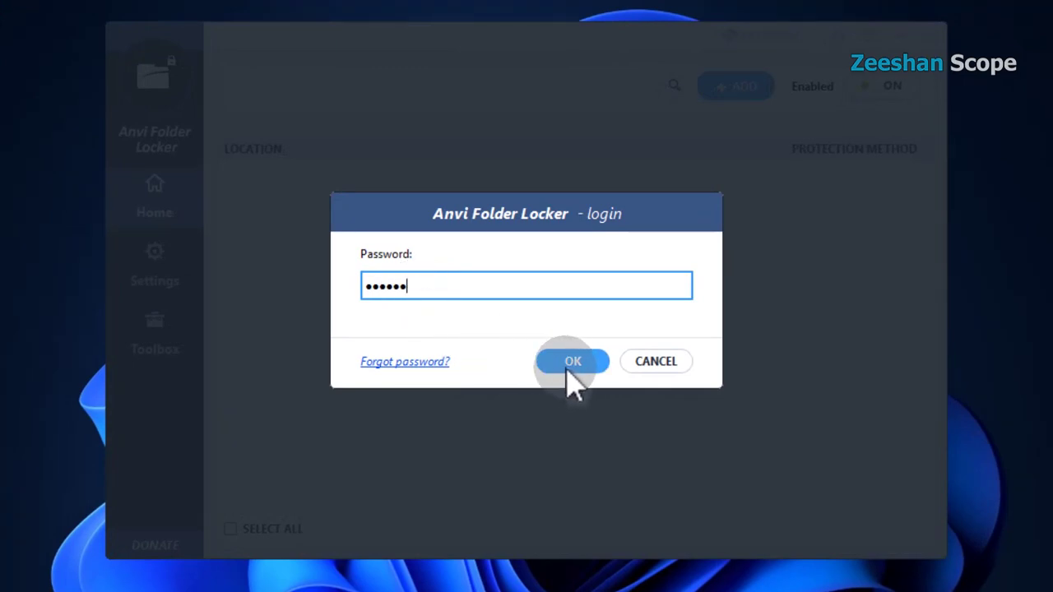
{"action": "left_click", "coordinate": [569, 369]}
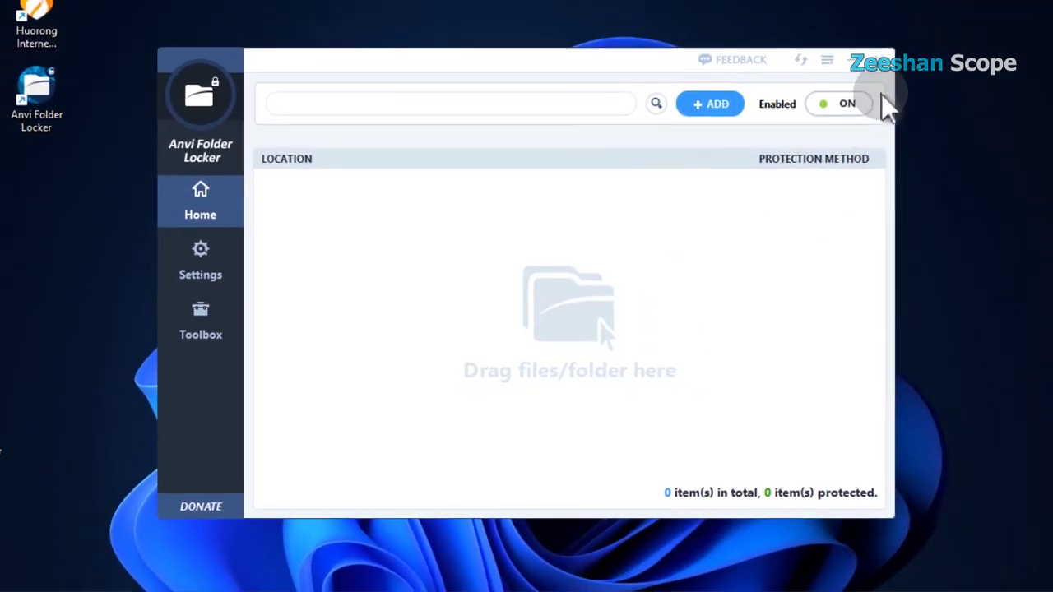
{"action": "left_click", "coordinate": [882, 62]}
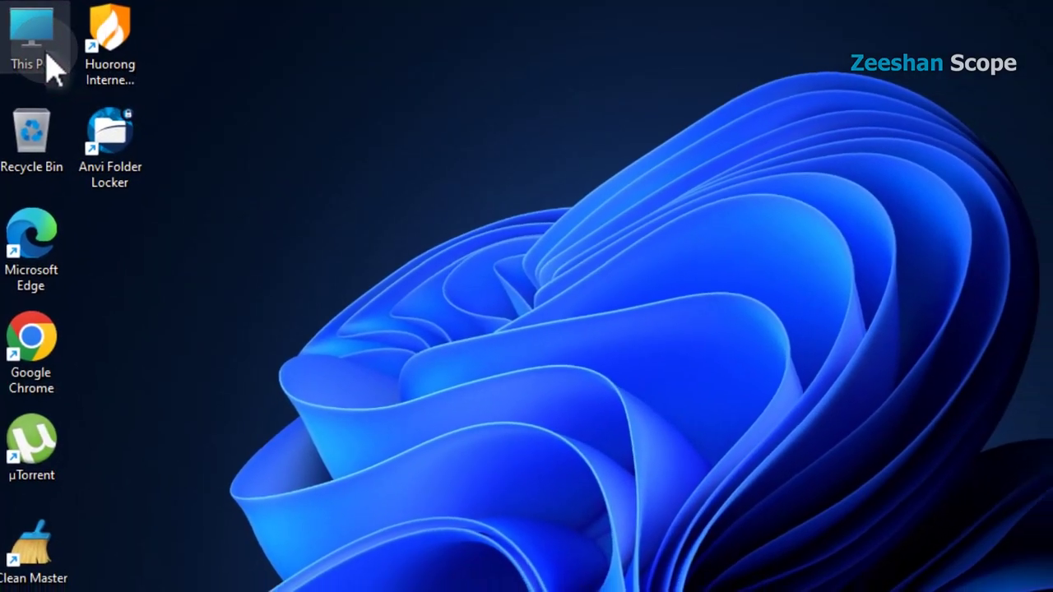
Open D:\Sample in File Explorer and preview the butterfly image Picture.jpg in Photos.
{"action": "double_click", "coordinate": [41, 51]}
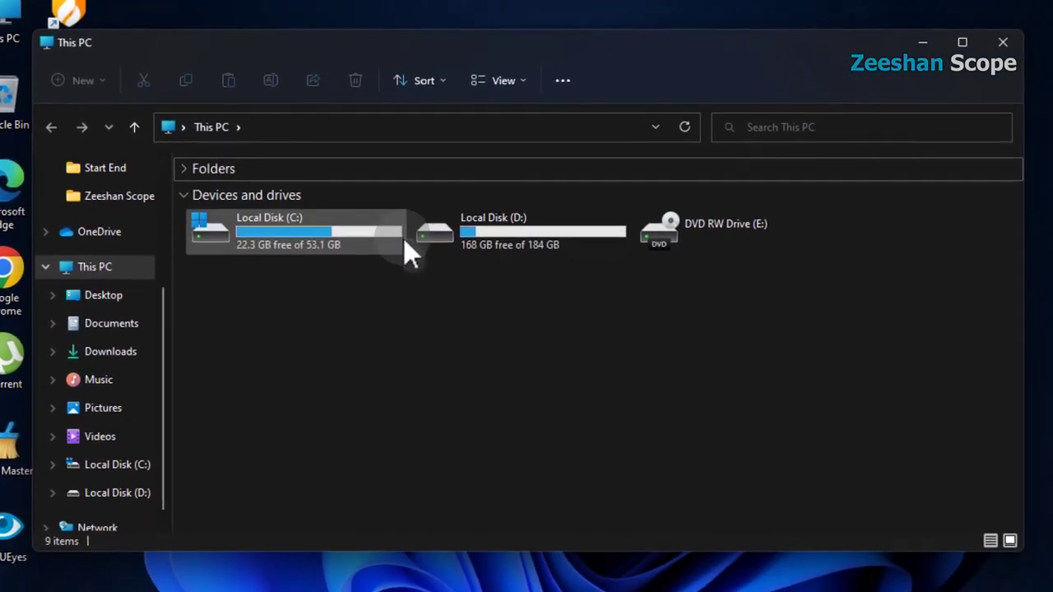
{"action": "double_click", "coordinate": [526, 230]}
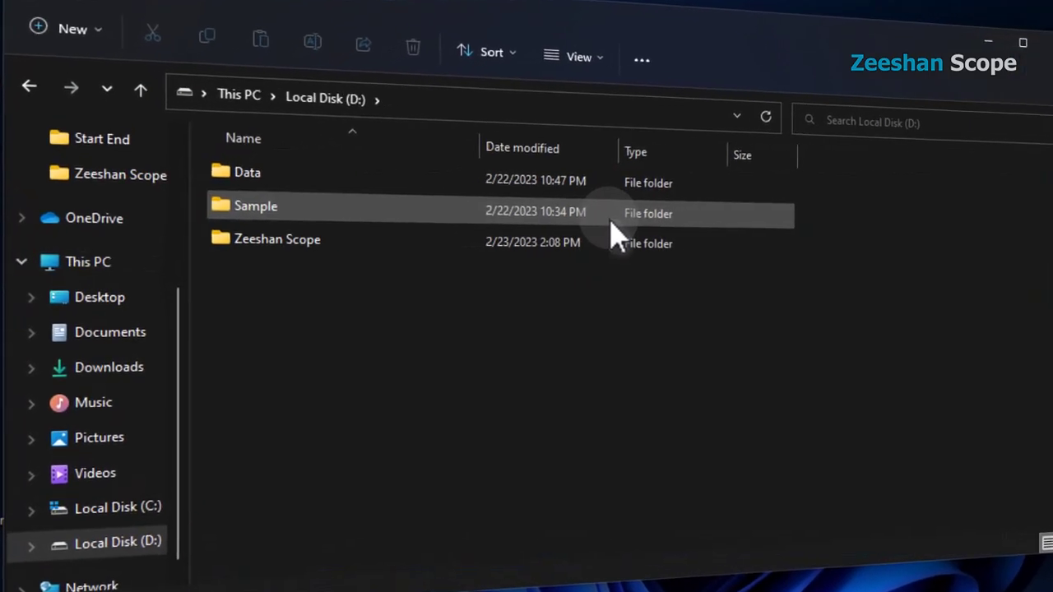
{"action": "double_click", "coordinate": [339, 201]}
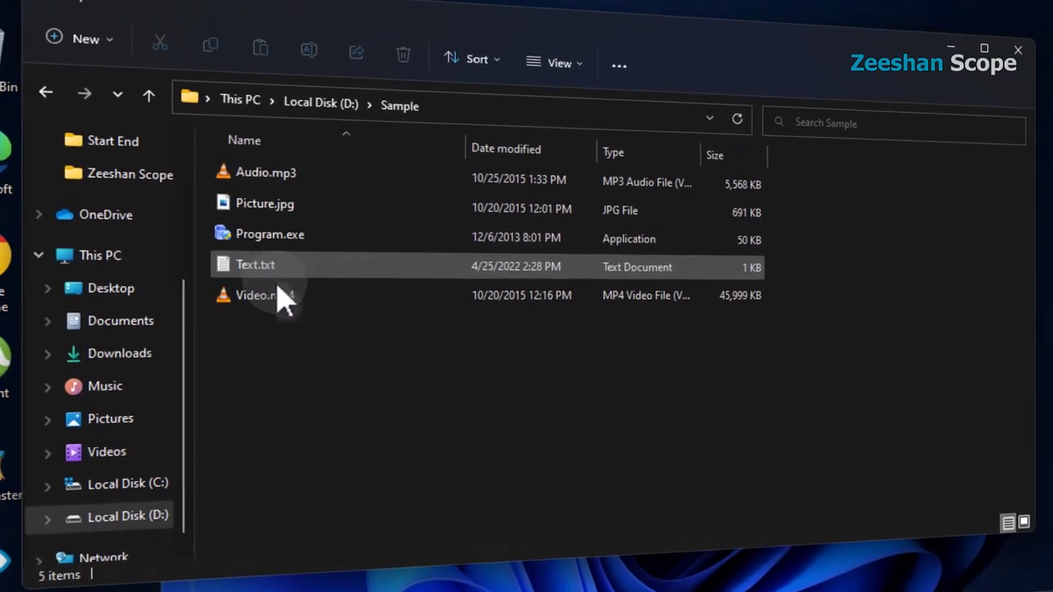
{"action": "left_click", "coordinate": [262, 204]}
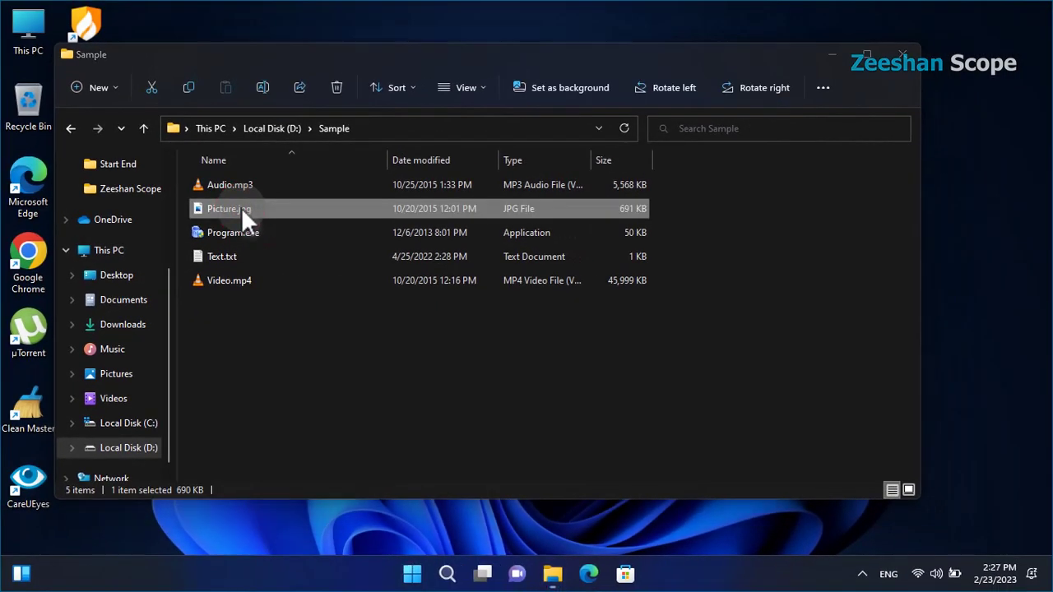
{"action": "double_click", "coordinate": [242, 208]}
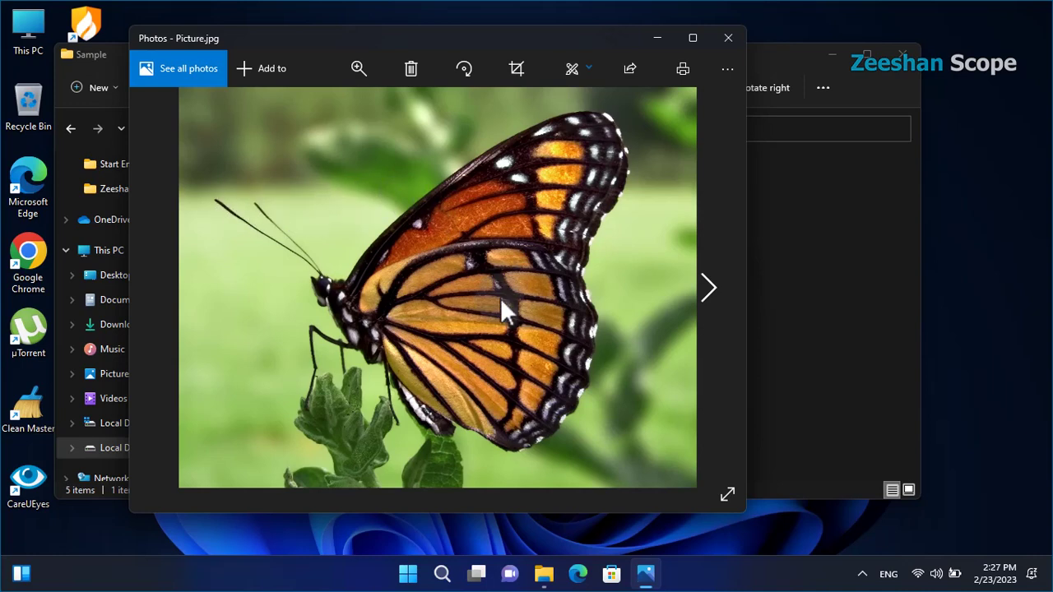
{"action": "left_click", "coordinate": [727, 38]}
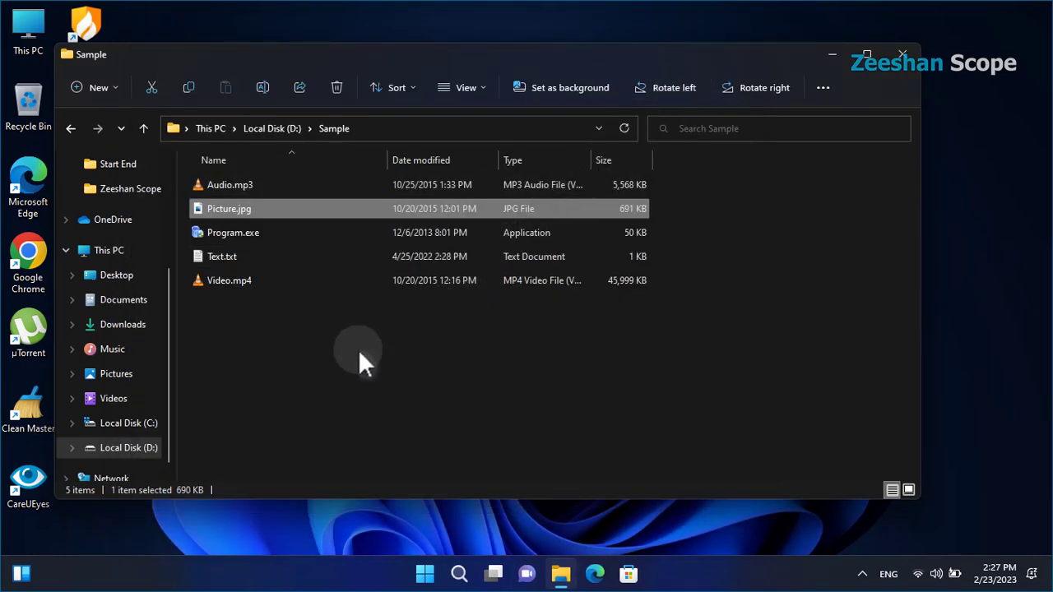
Select all five files in the Sample folder.
{"action": "left_click", "coordinate": [335, 362]}
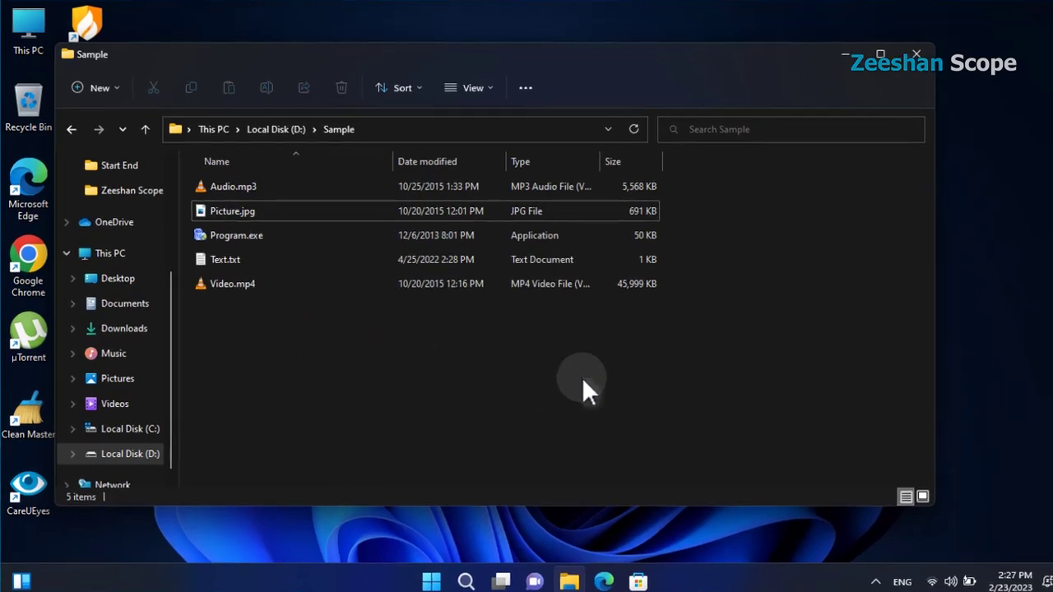
{"action": "left_click_drag", "start_coordinate": [282, 322], "coordinate": [258, 293]}
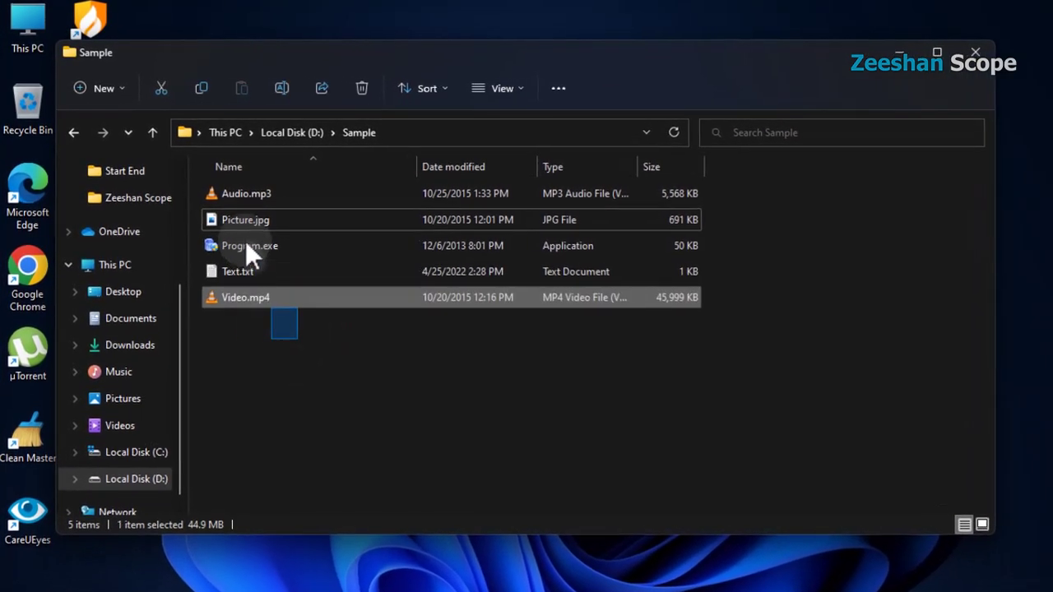
{"action": "left_click_drag", "start_coordinate": [251, 255], "coordinate": [252, 216]}
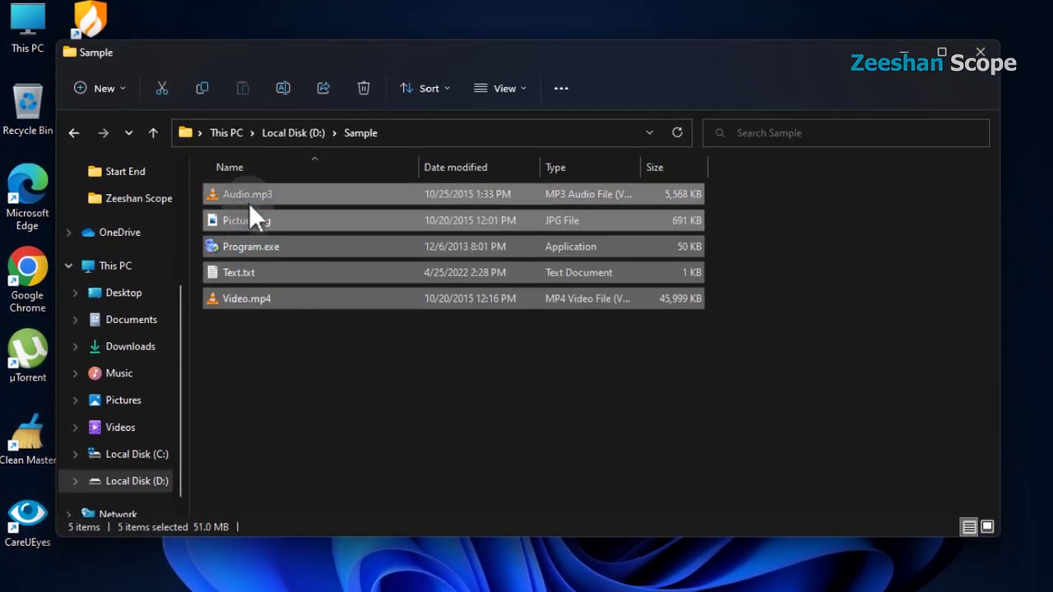
Lock the five selected files through Anvi Folder Locker with the master password, then close the locker.
{"action": "right_click", "coordinate": [300, 224]}
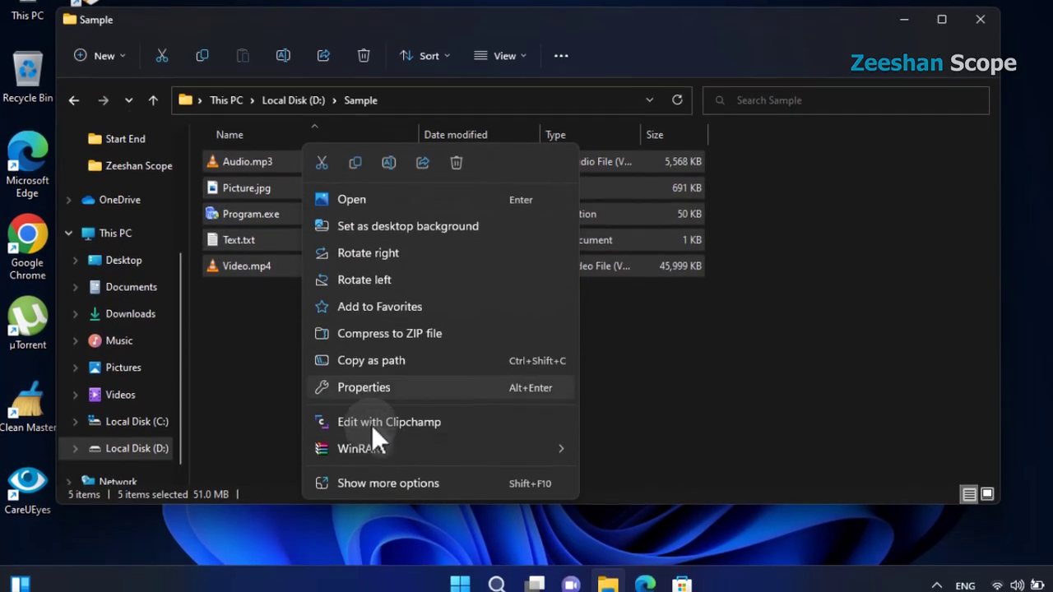
{"action": "left_click", "coordinate": [421, 477]}
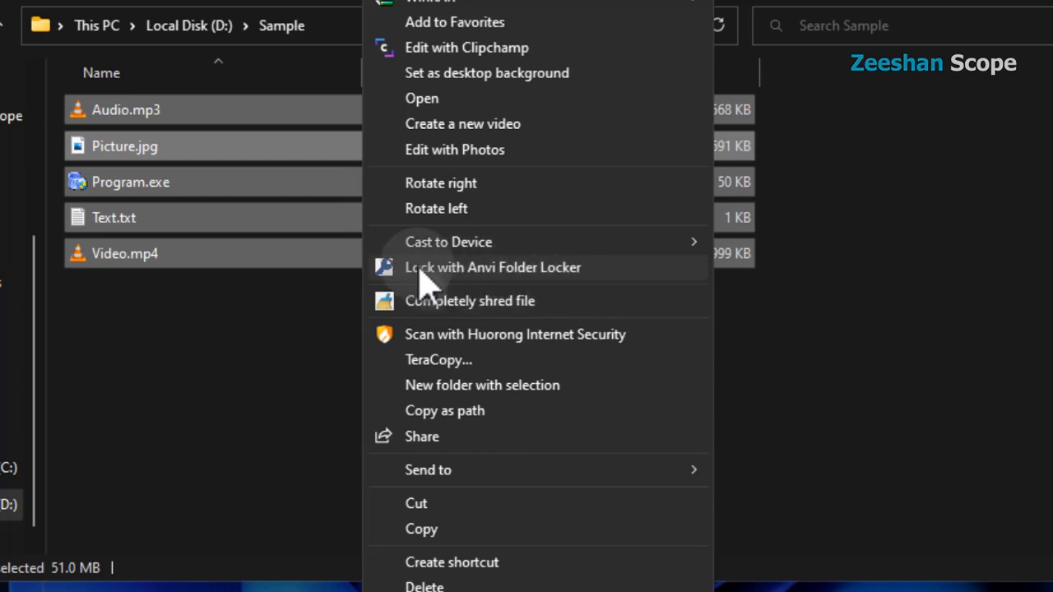
{"action": "left_click", "coordinate": [464, 271]}
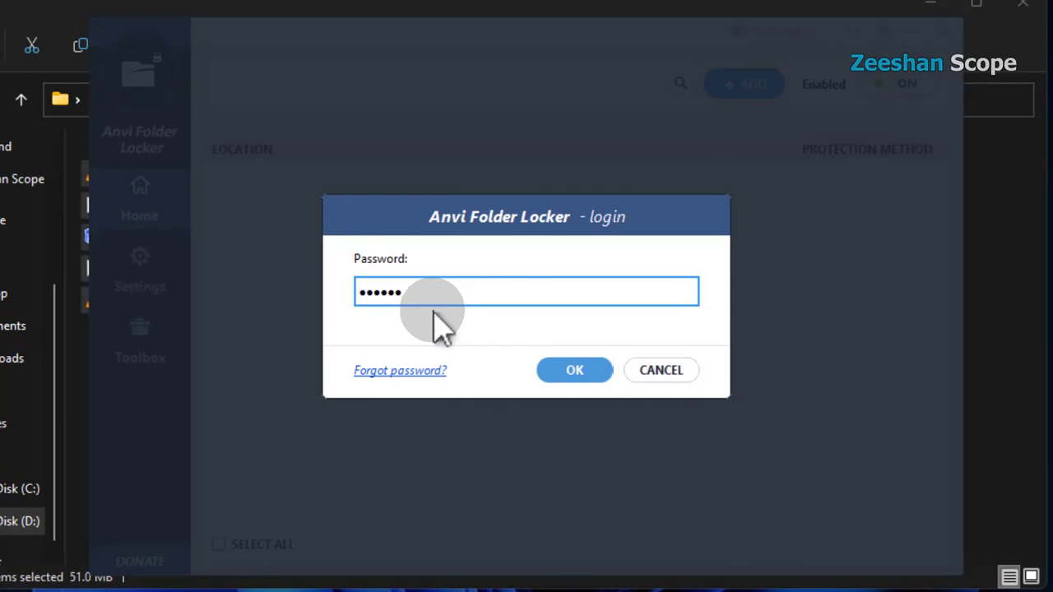
{"action": "left_click", "coordinate": [581, 371]}
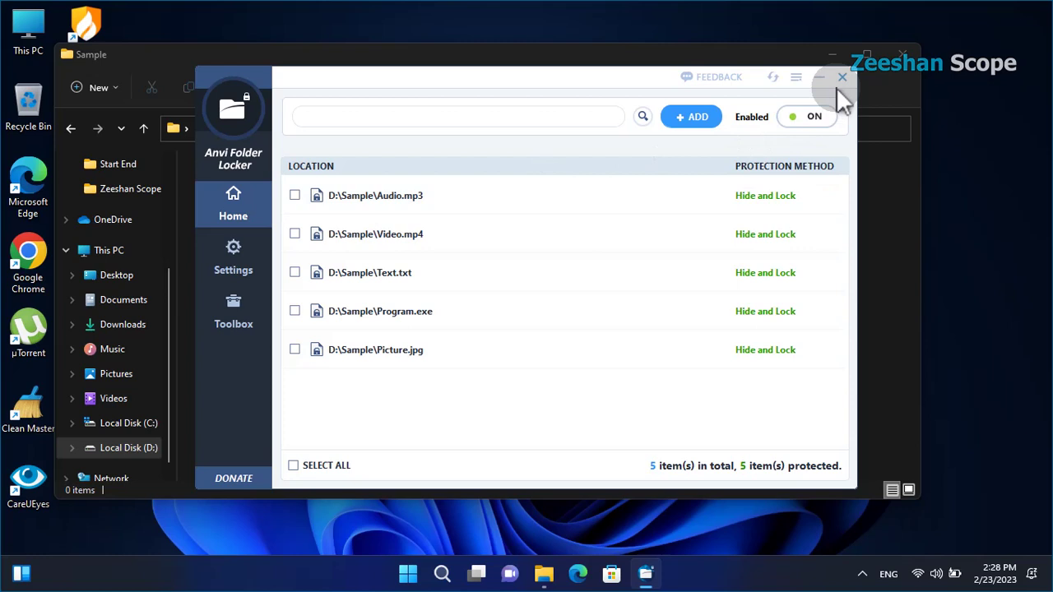
{"action": "left_click", "coordinate": [839, 84]}
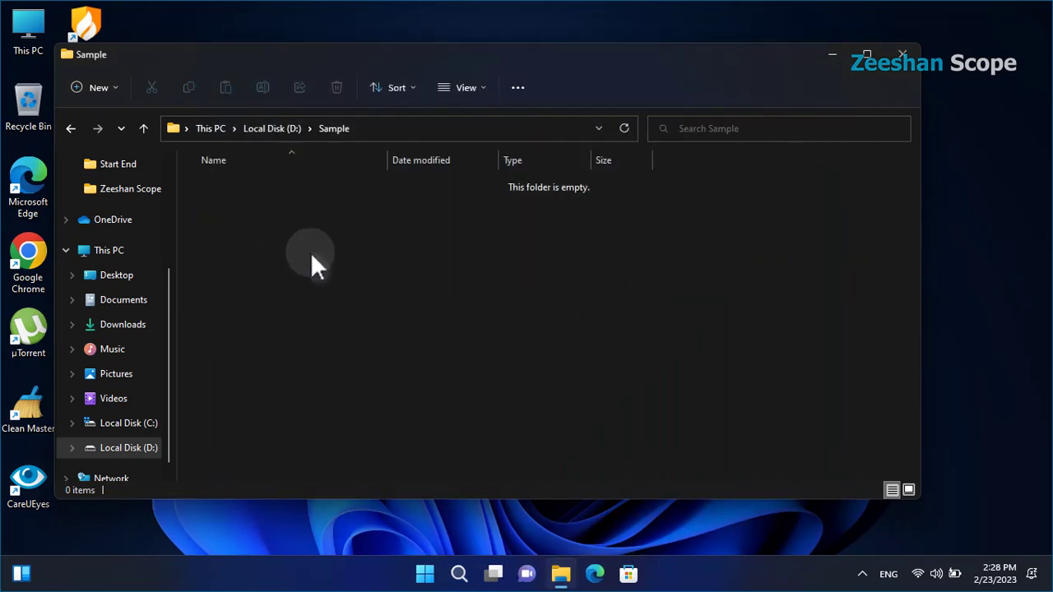
Reopen D:\Sample through This PC, see that it's empty, and close File Explorer.
{"action": "left_click", "coordinate": [902, 56]}
{"action": "double_click", "coordinate": [28, 43]}
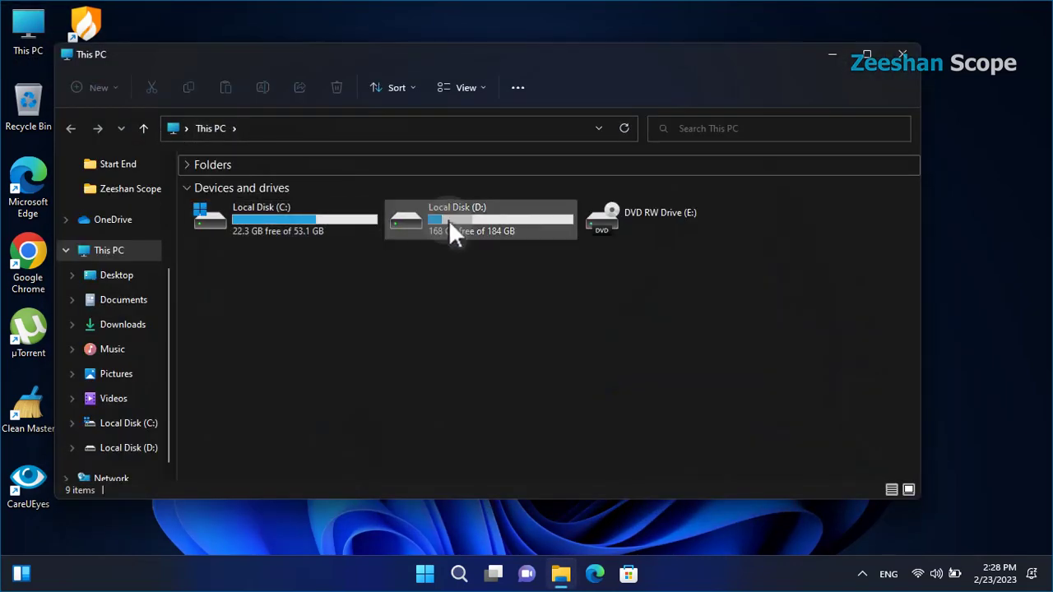
{"action": "double_click", "coordinate": [460, 213]}
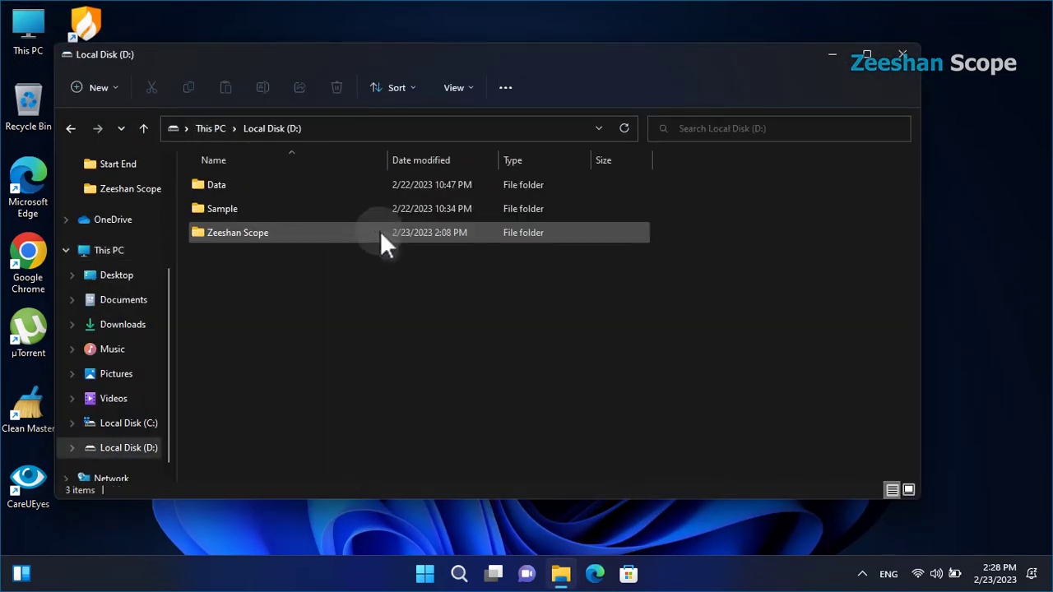
{"action": "double_click", "coordinate": [267, 205]}
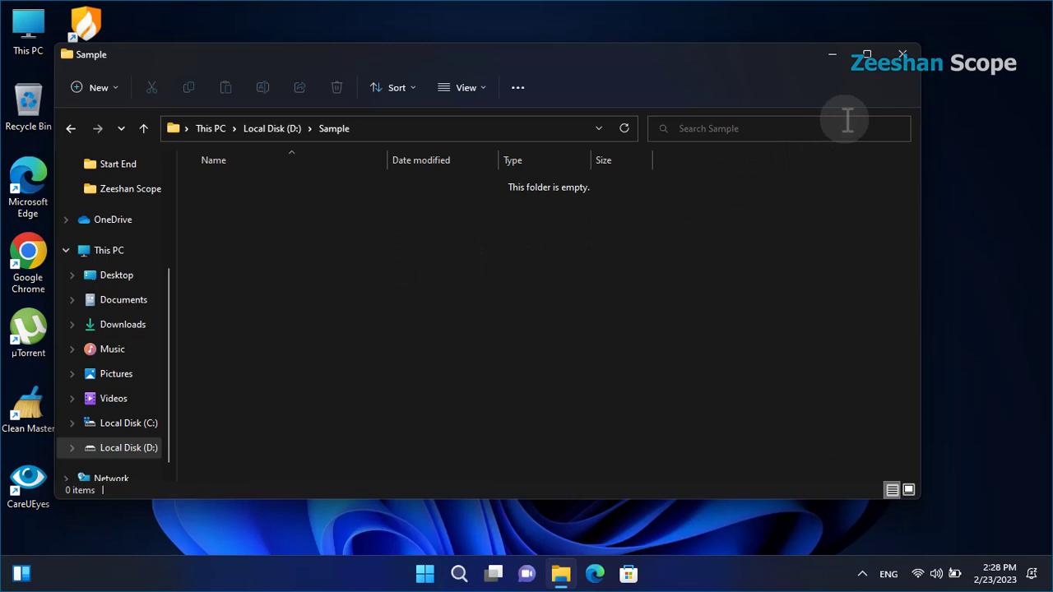
{"action": "left_click", "coordinate": [906, 60]}
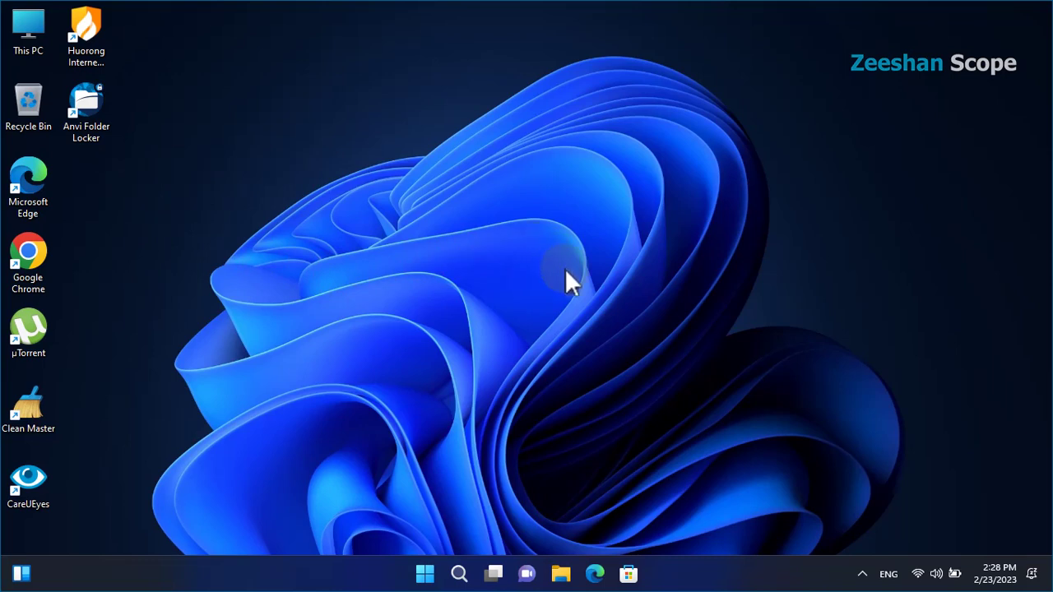
Start Eassos DiskGenius from the Start menu's All apps list.
{"action": "left_click", "coordinate": [423, 574]}
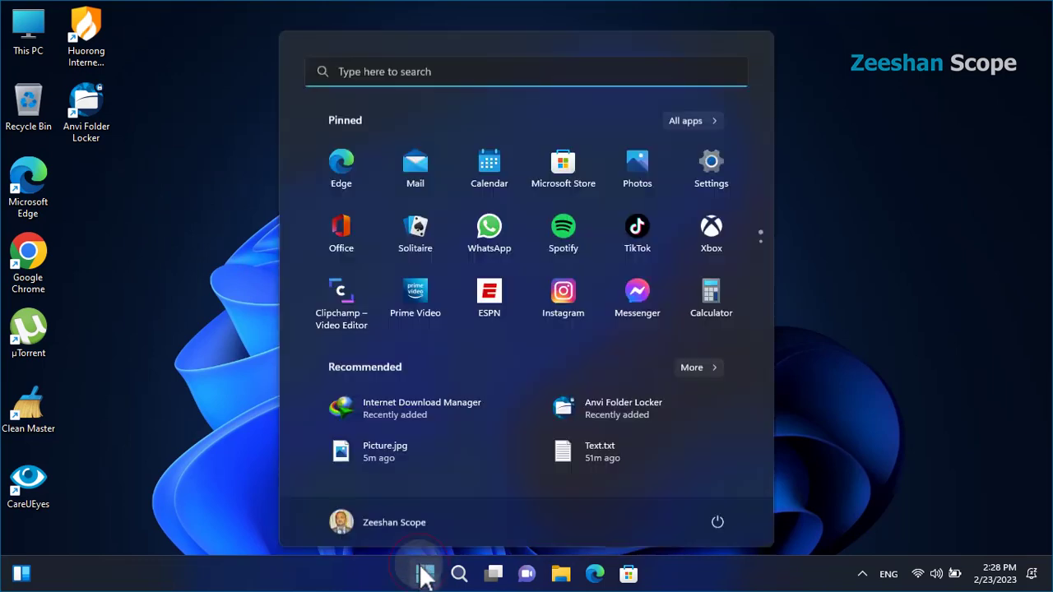
{"action": "left_click", "coordinate": [700, 119]}
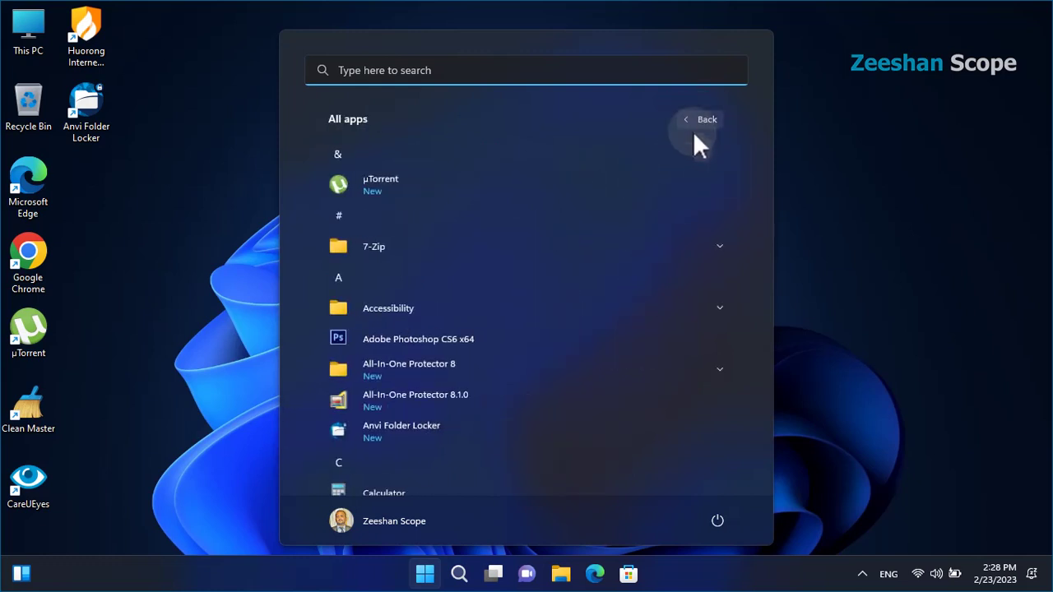
{"action": "left_click_drag", "start_coordinate": [770, 177], "coordinate": [748, 254]}
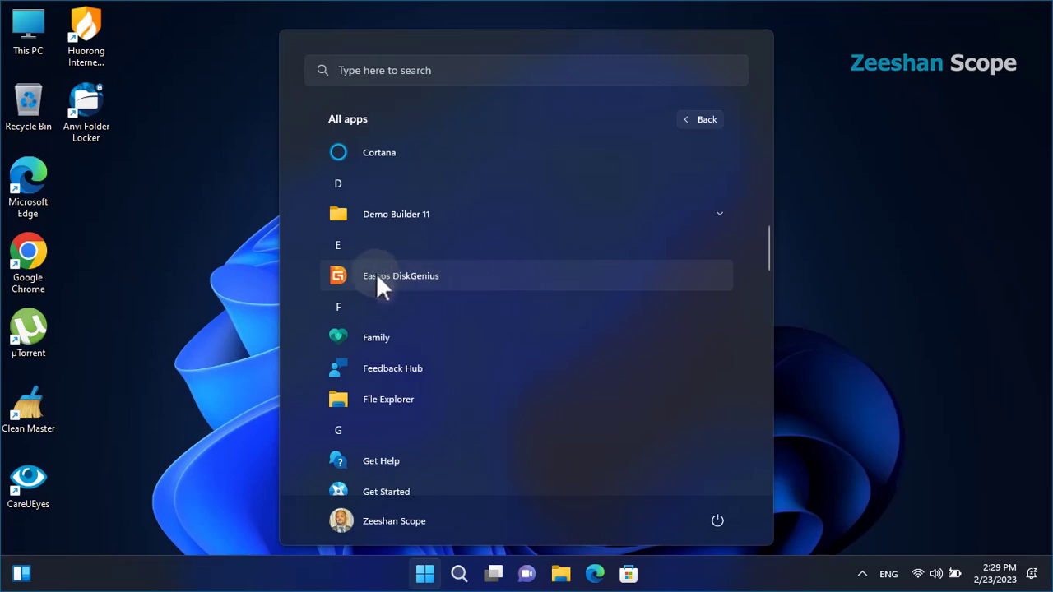
{"action": "left_click", "coordinate": [442, 275]}
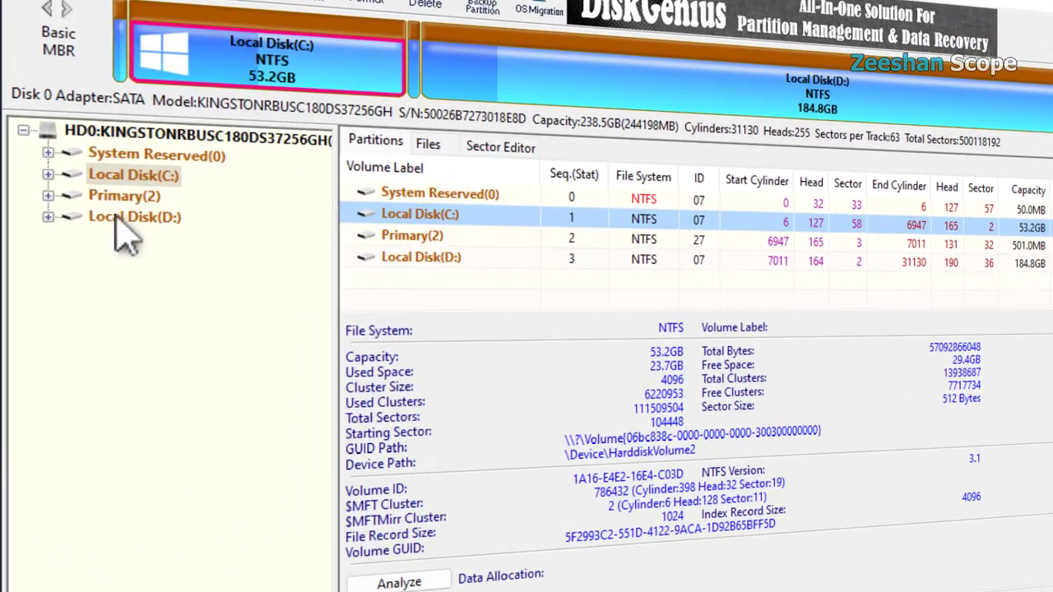
Expand Local Disk(D:) to list the five hidden Sample files and preview Picture.jpg intact.
{"action": "left_click", "coordinate": [127, 217]}
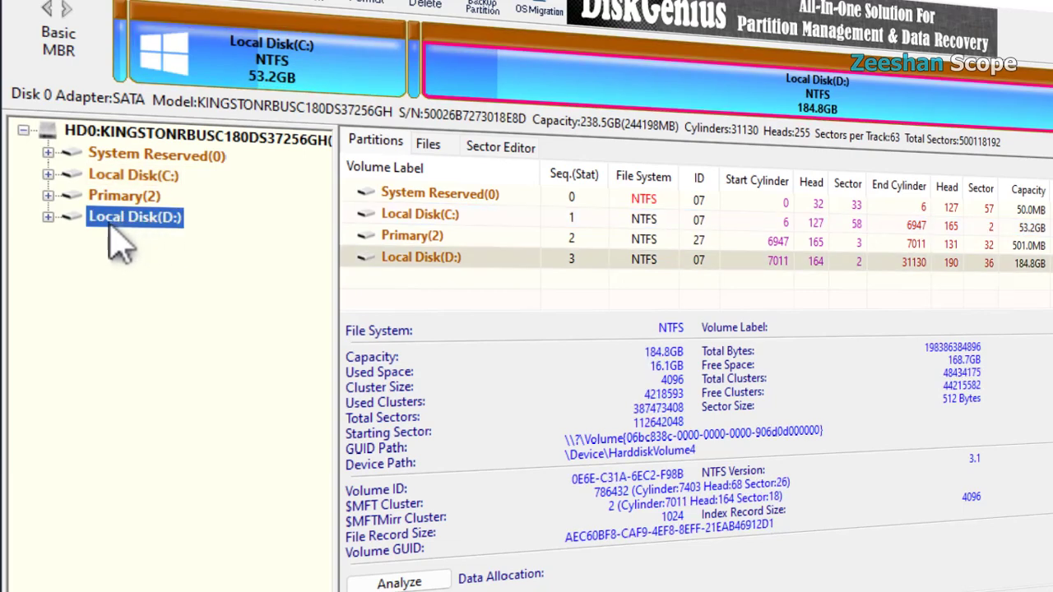
{"action": "left_click", "coordinate": [47, 217]}
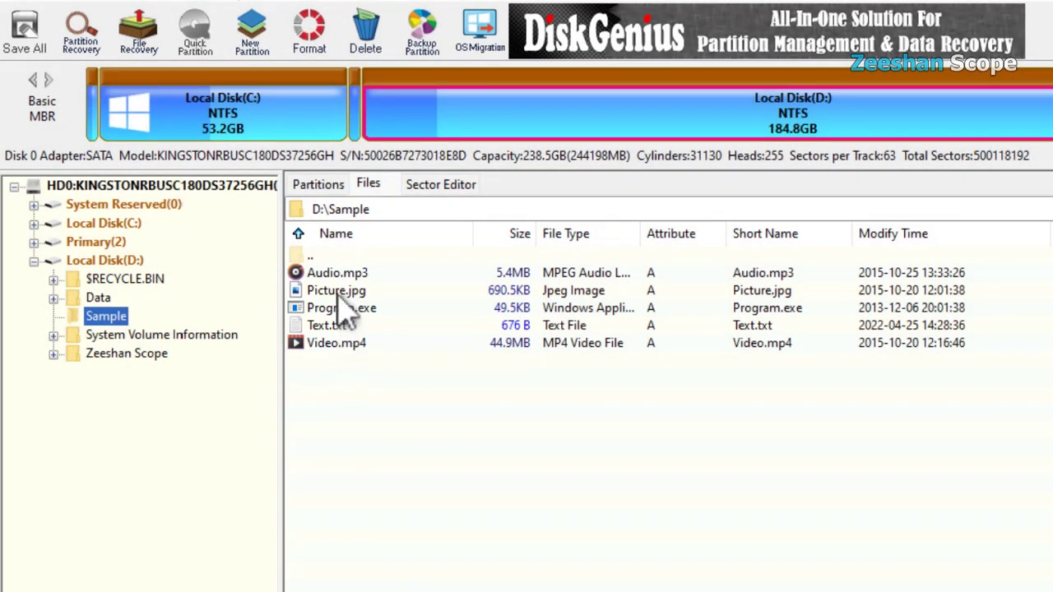
{"action": "left_click", "coordinate": [339, 296]}
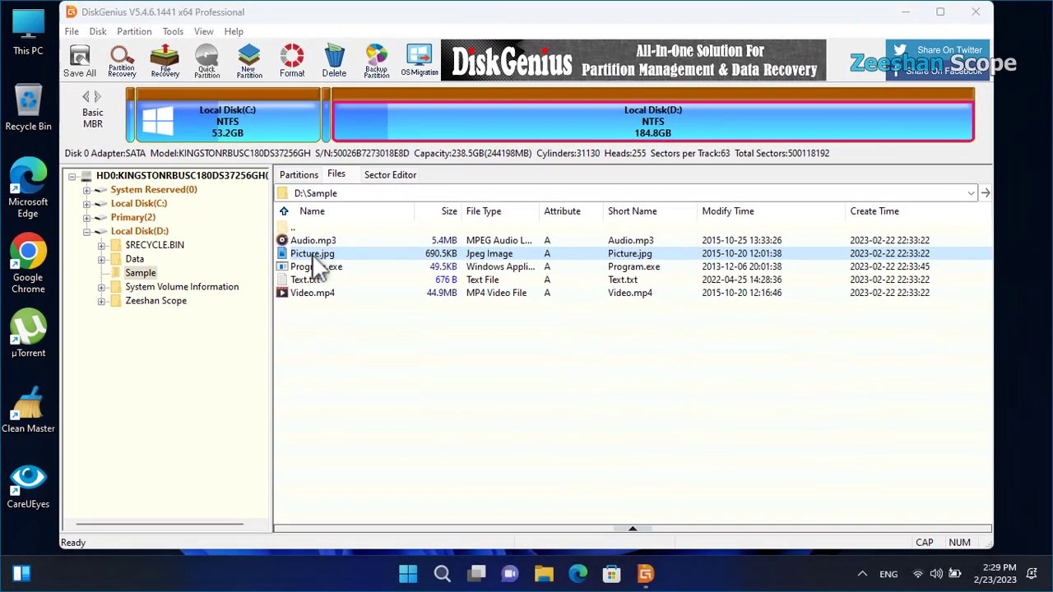
{"action": "double_click", "coordinate": [319, 264]}
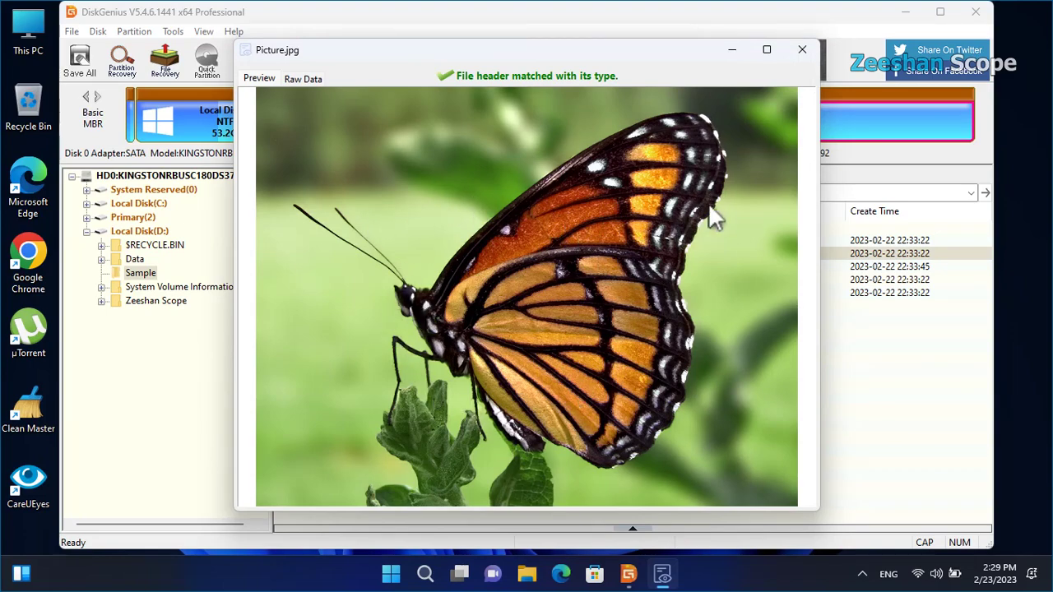
{"action": "left_click", "coordinate": [801, 50]}
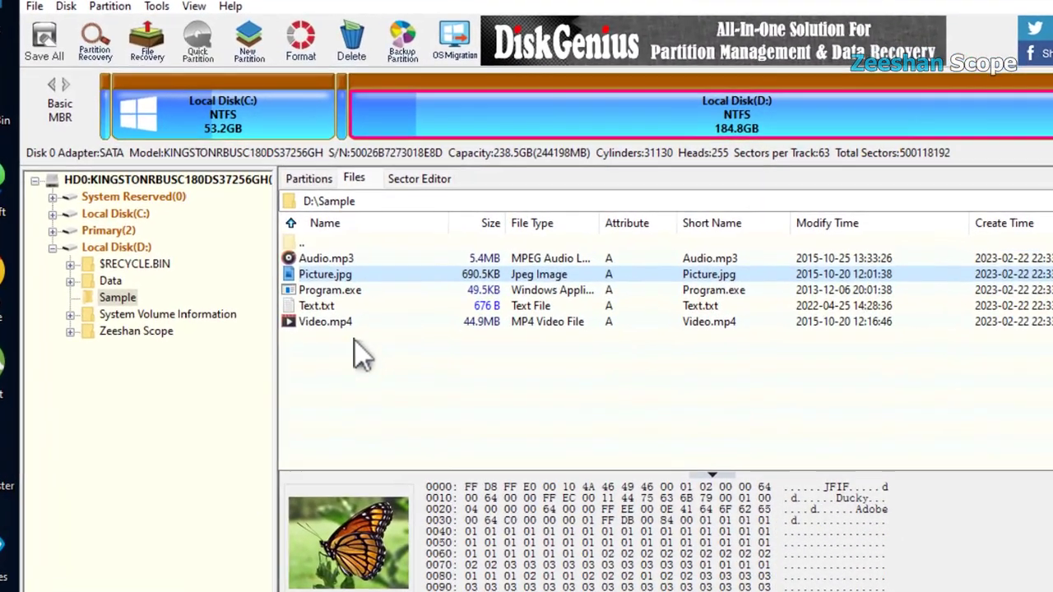
Copy the five Sample files (51.1MB) to the Desktop and close the finished copy dialog.
{"action": "left_click_drag", "start_coordinate": [360, 352], "coordinate": [328, 262]}
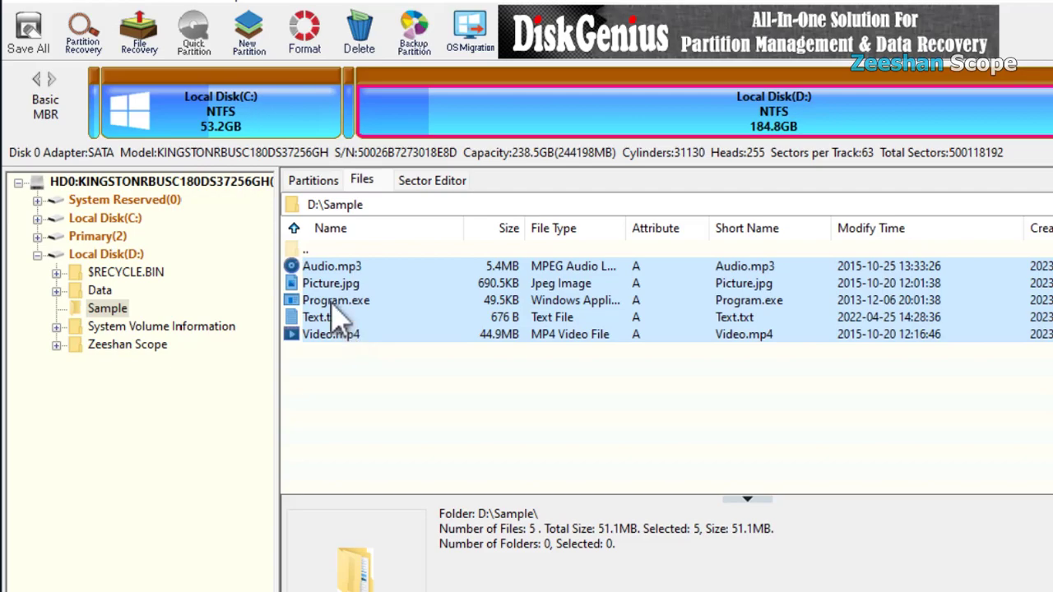
{"action": "right_click", "coordinate": [374, 298]}
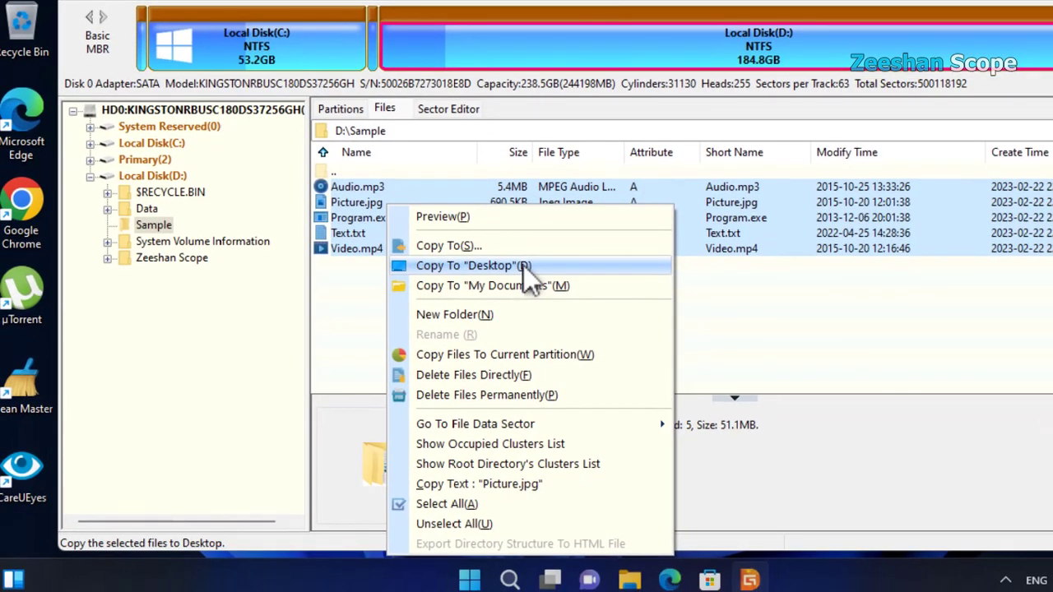
{"action": "left_click", "coordinate": [466, 265]}
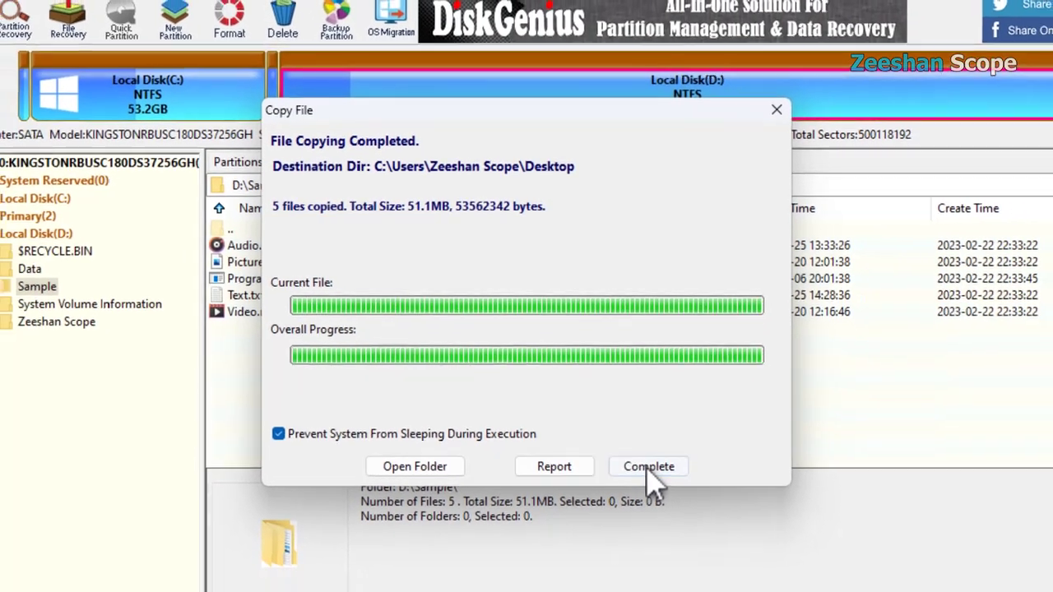
{"action": "left_click", "coordinate": [647, 470]}
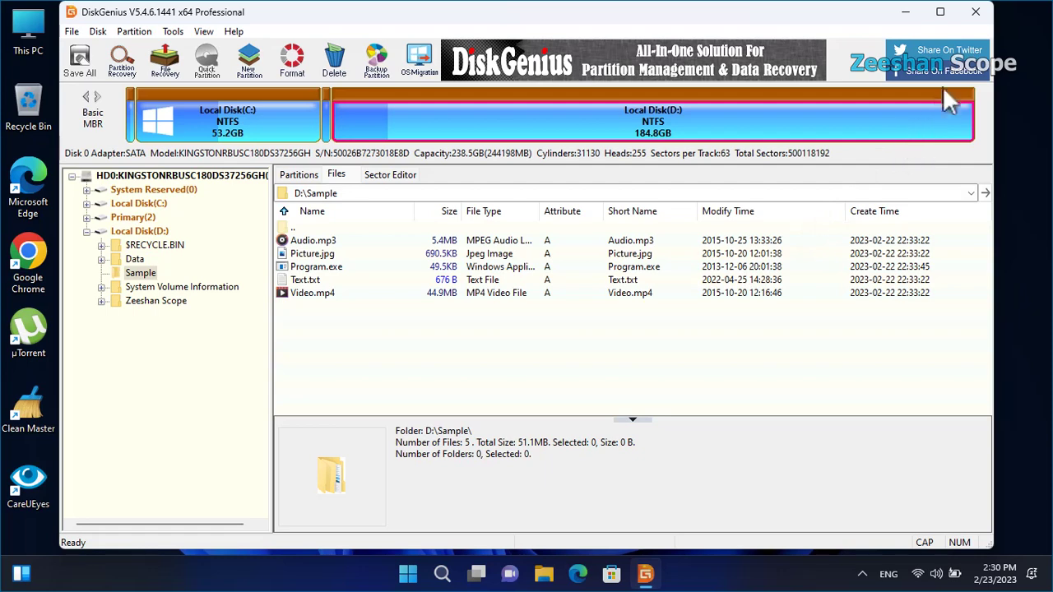
Close DiskGenius, group the five recovered icons in their own column, and check Picture.jpg opens.
{"action": "left_click", "coordinate": [978, 14]}
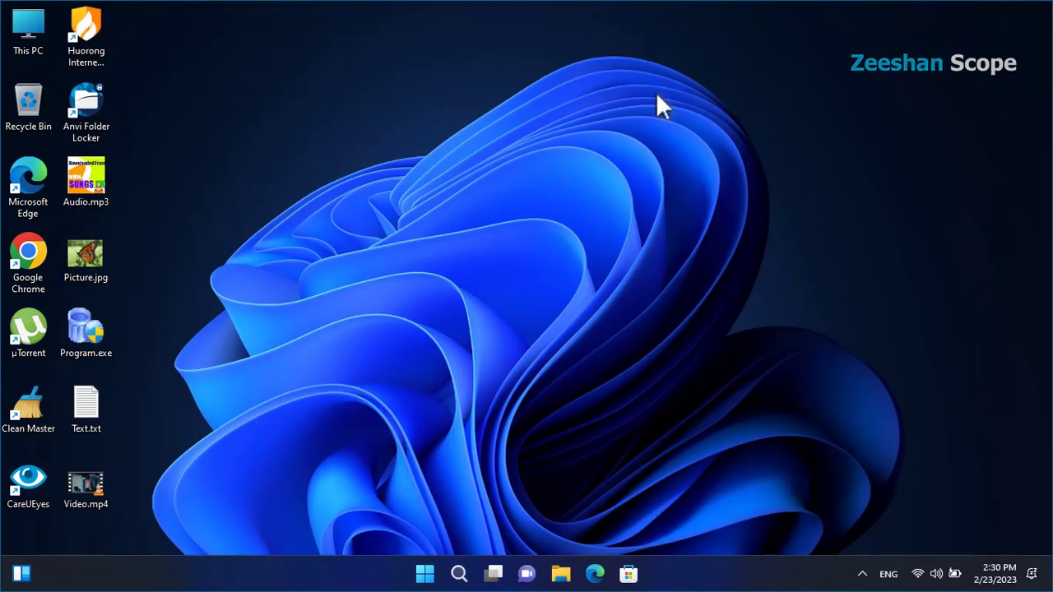
{"action": "left_click_drag", "start_coordinate": [150, 170], "coordinate": [76, 493]}
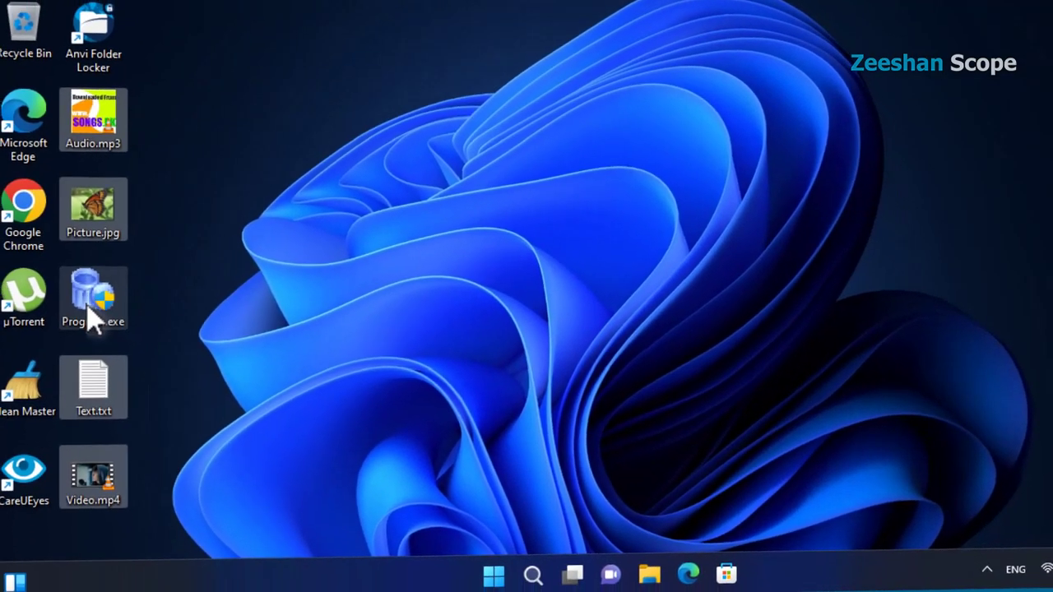
{"action": "left_click_drag", "start_coordinate": [115, 329], "coordinate": [194, 302]}
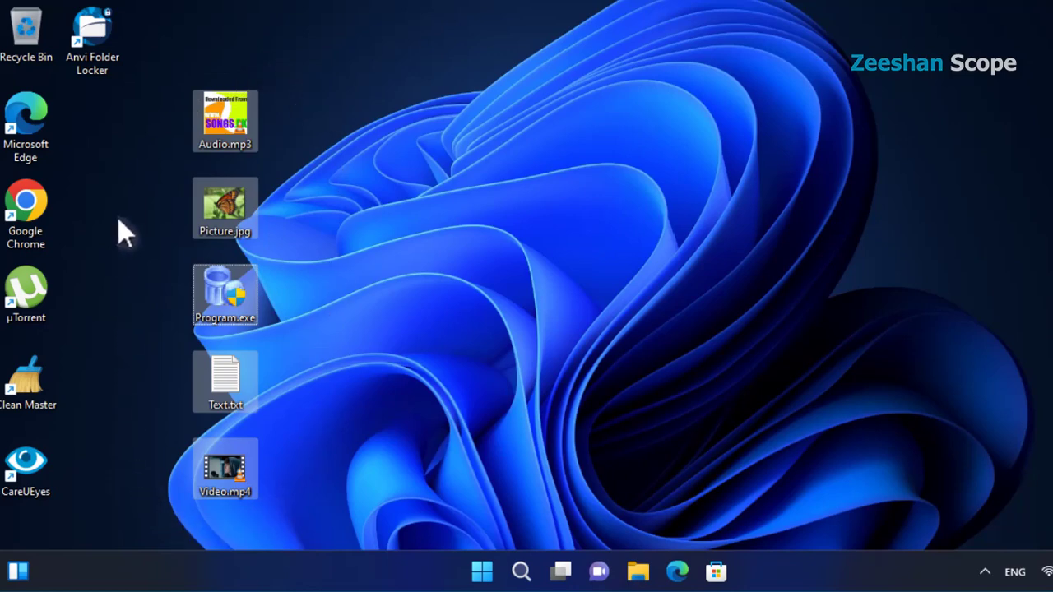
{"action": "left_click", "coordinate": [333, 164]}
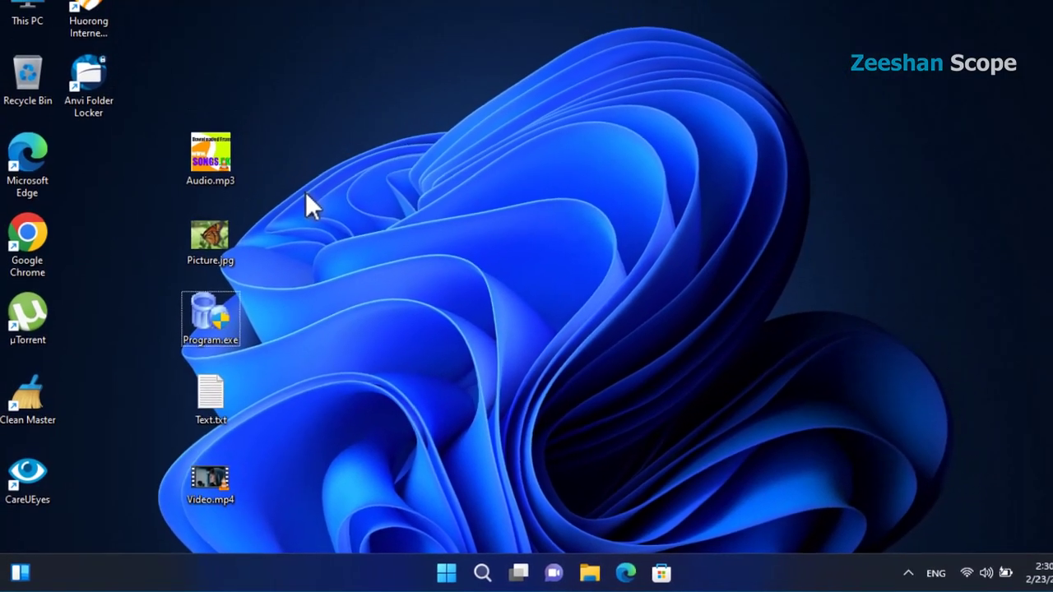
{"action": "double_click", "coordinate": [203, 245]}
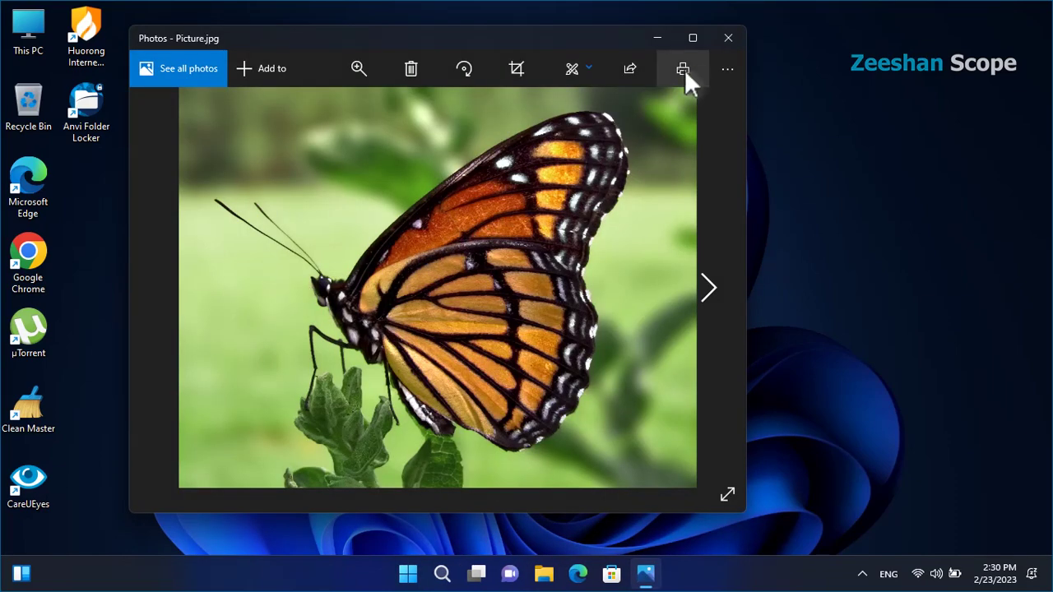
{"action": "left_click", "coordinate": [728, 39]}
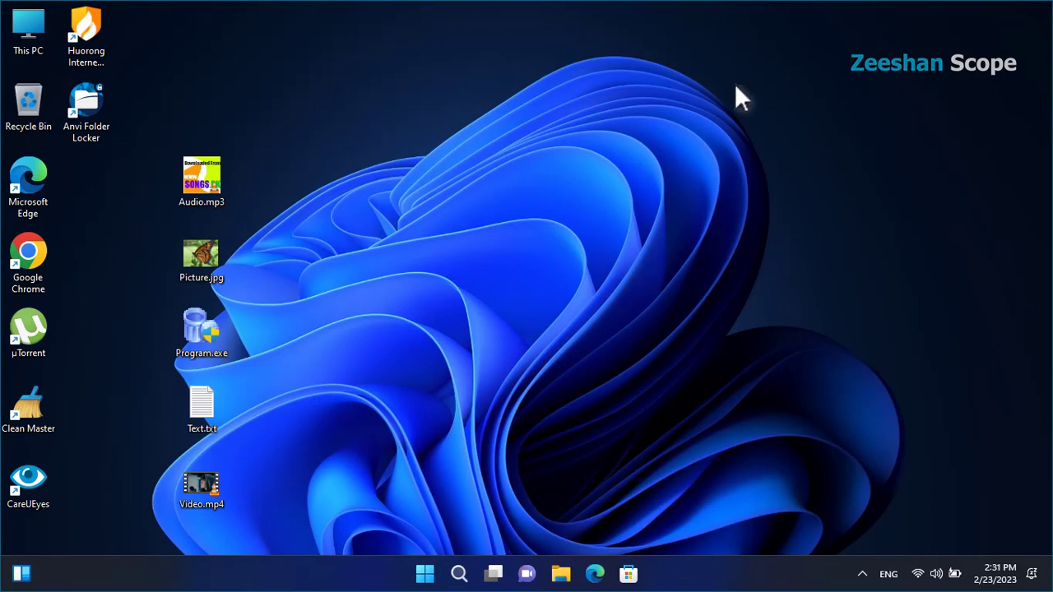